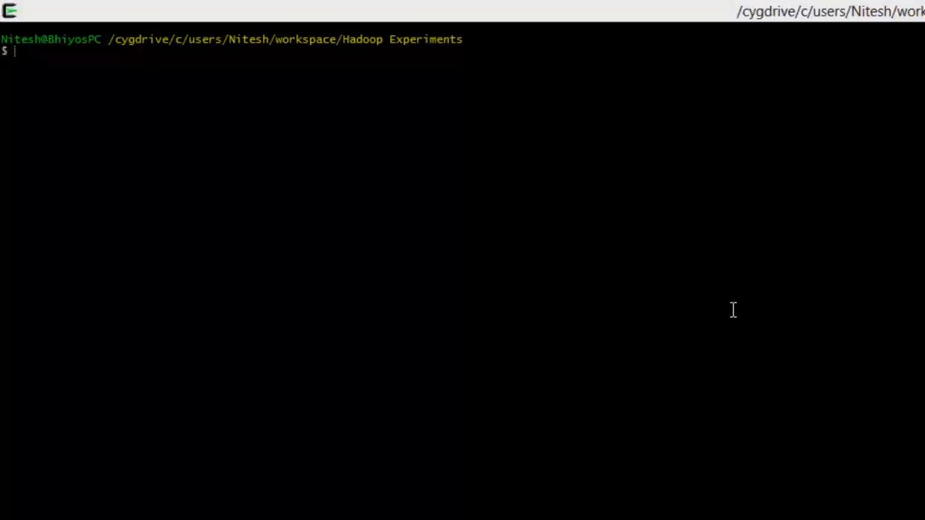
- Show inputFile.txt, then rerun 'hadoop DefaultDriver inputFile.txt out7' from history to completion
left_click(732, 310)
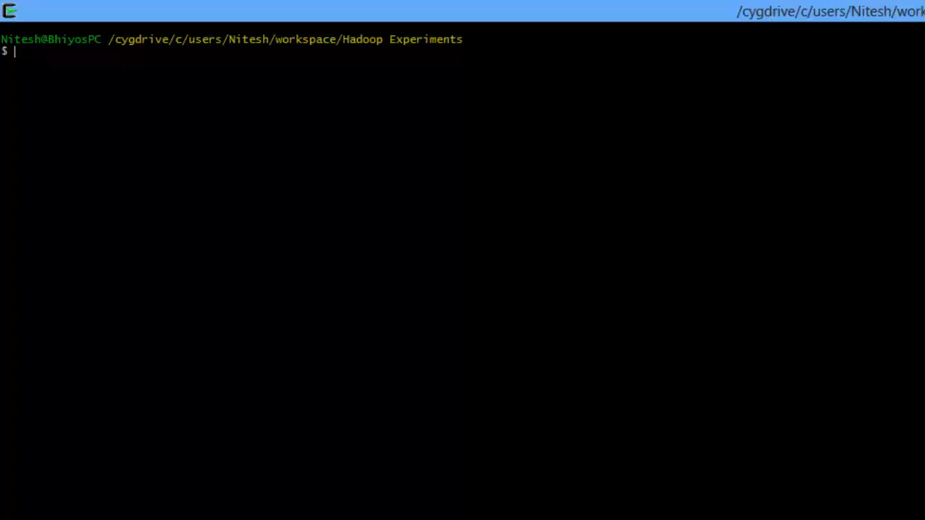
type("cat inputFile.txt")
key("Return")
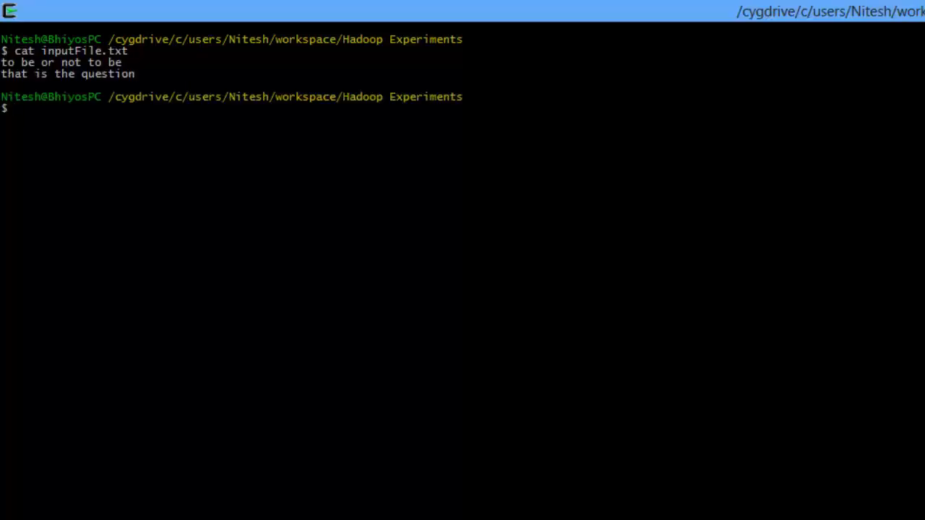
type("ls")
key("Up")
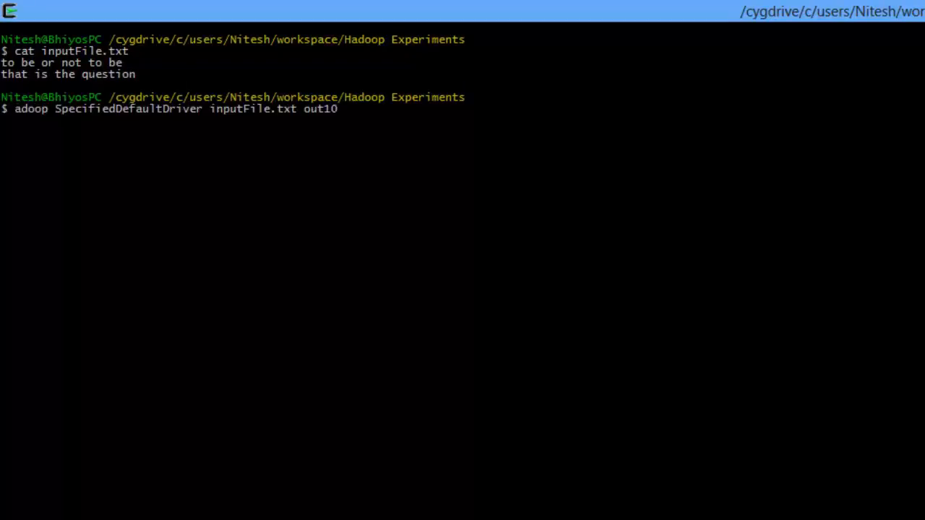
key("Up")
key("Up")
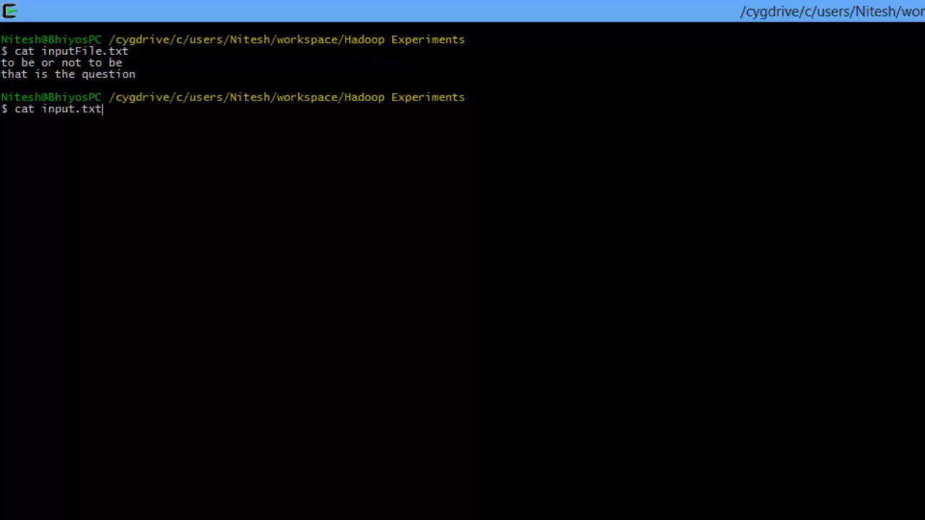
key("Up")
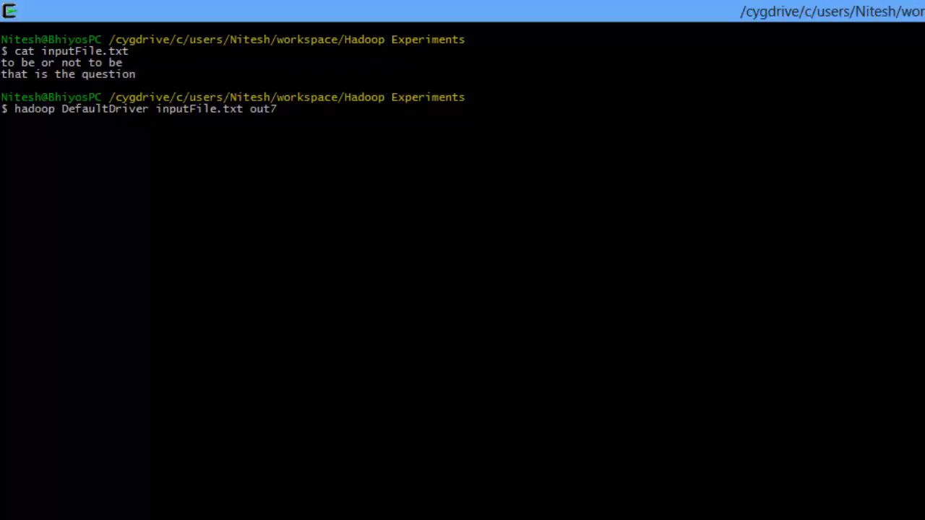
key("Return")
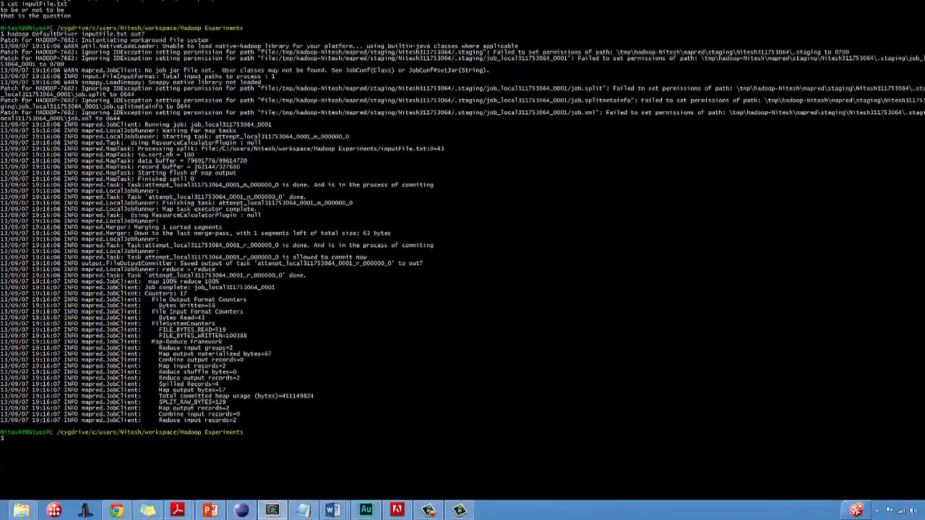
type("ls out7/")
- List out7/p* and print part-r-00000, showing lines prefixed with byte offsets 0 and 21
key("Return")
type("cat out7")
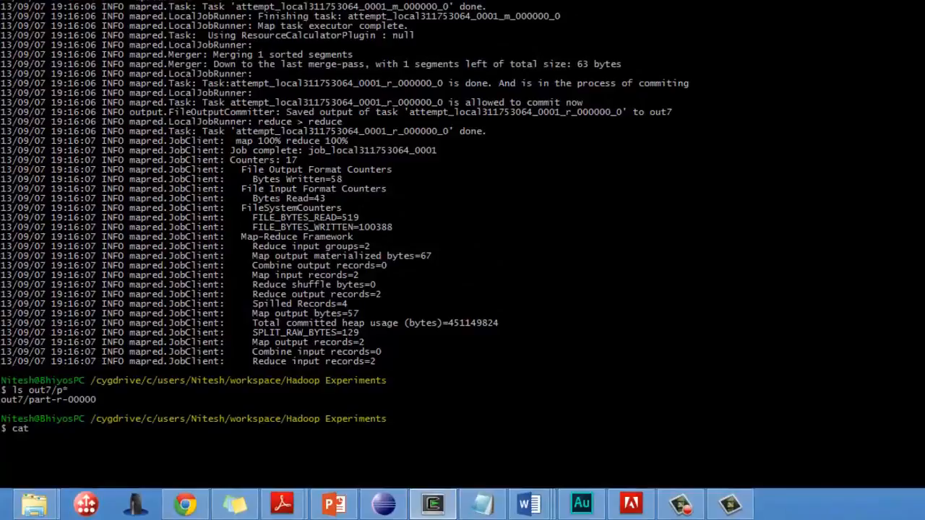
type("/p*")
key("Return")
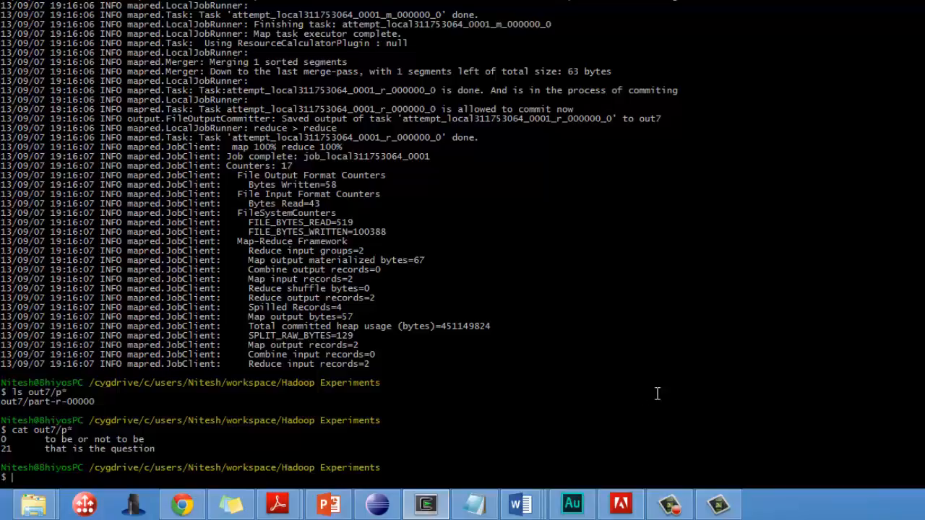
left_click_drag(31, 340, 2, 428)
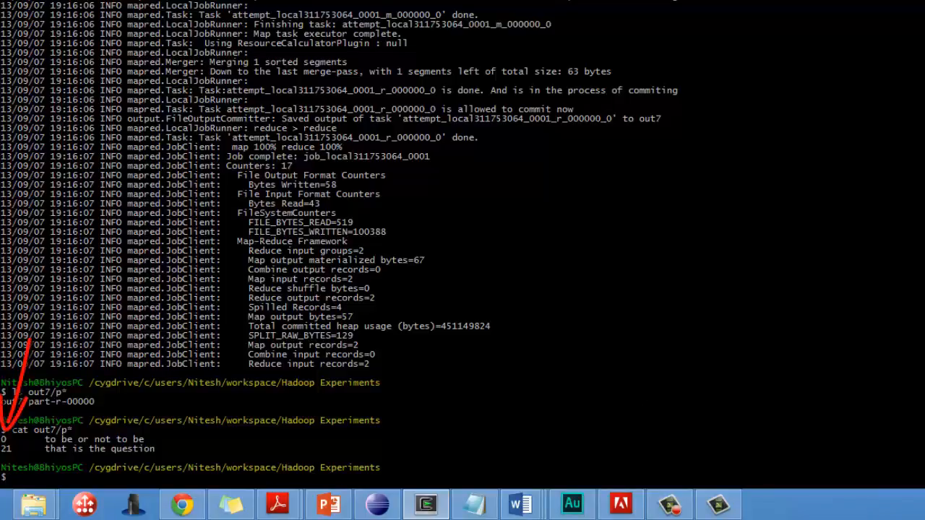